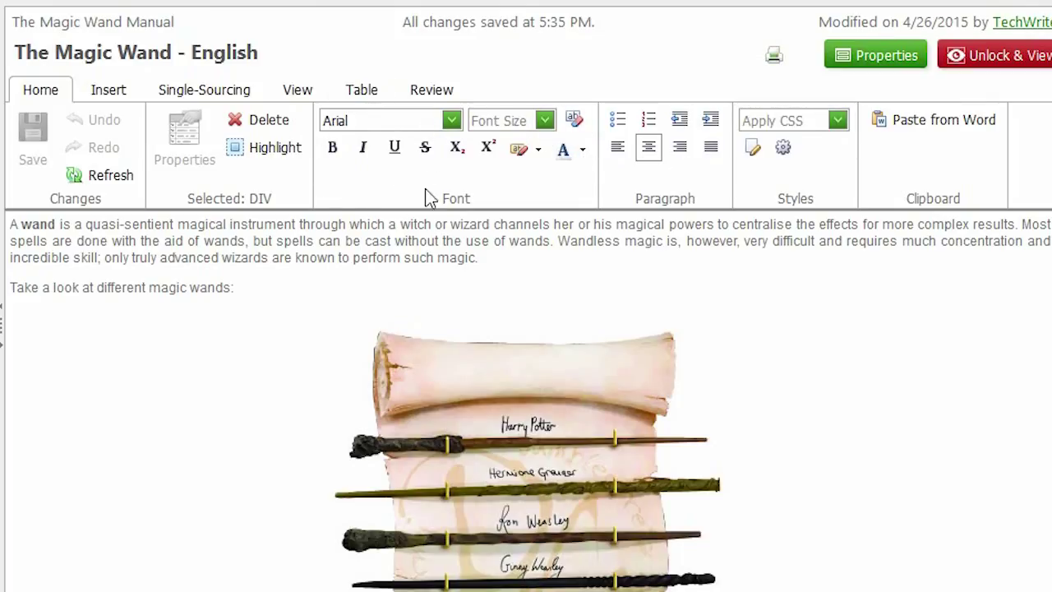
# Switch the magic wand topic's editor ribbon to the Insert tab.
pyautogui.click(108, 93)
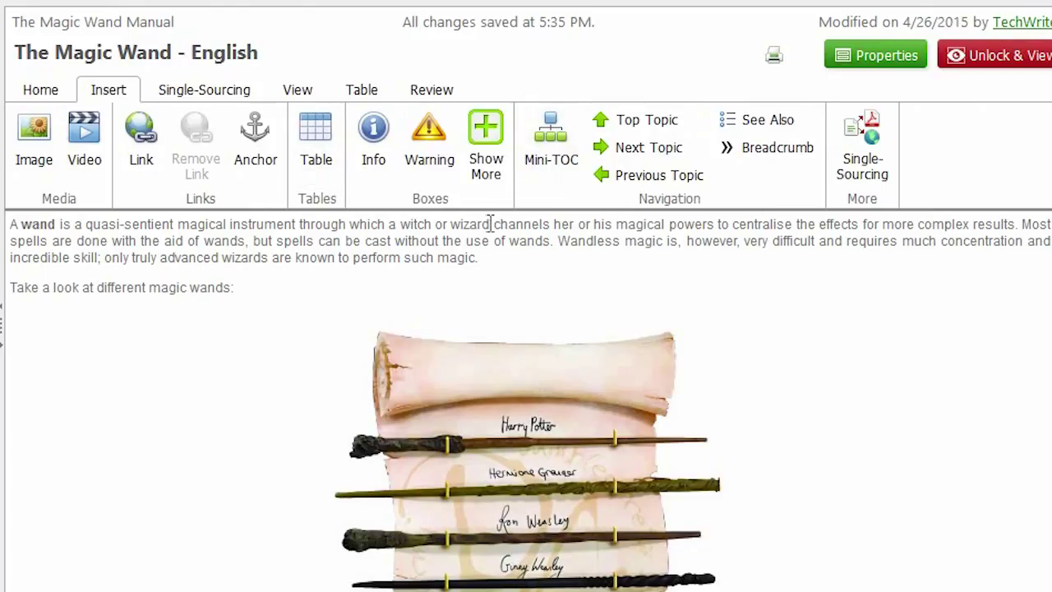
pyautogui.click(201, 95)
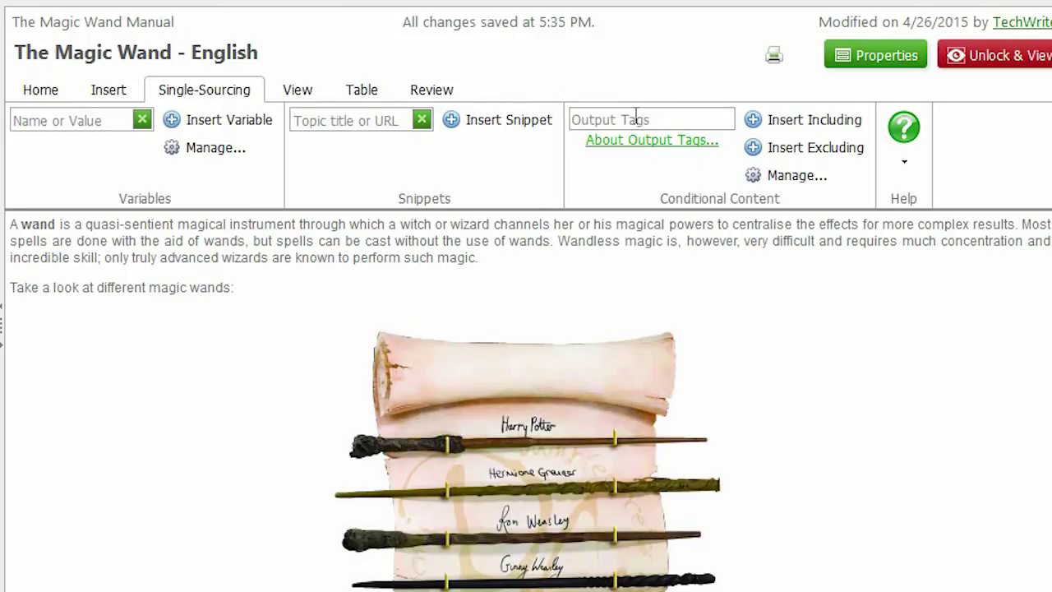
pyautogui.click(296, 102)
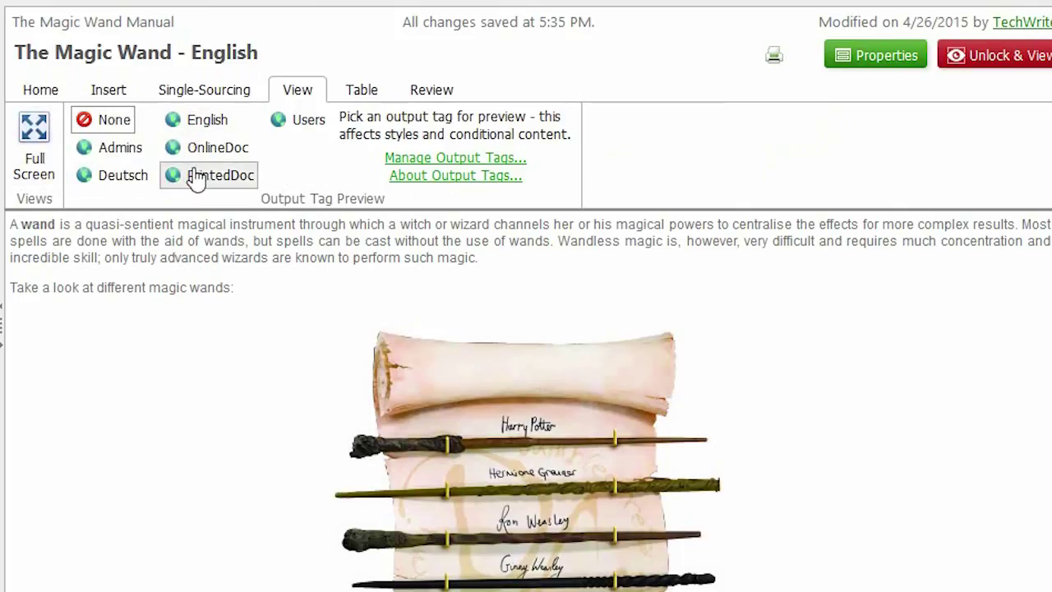
pyautogui.click(358, 94)
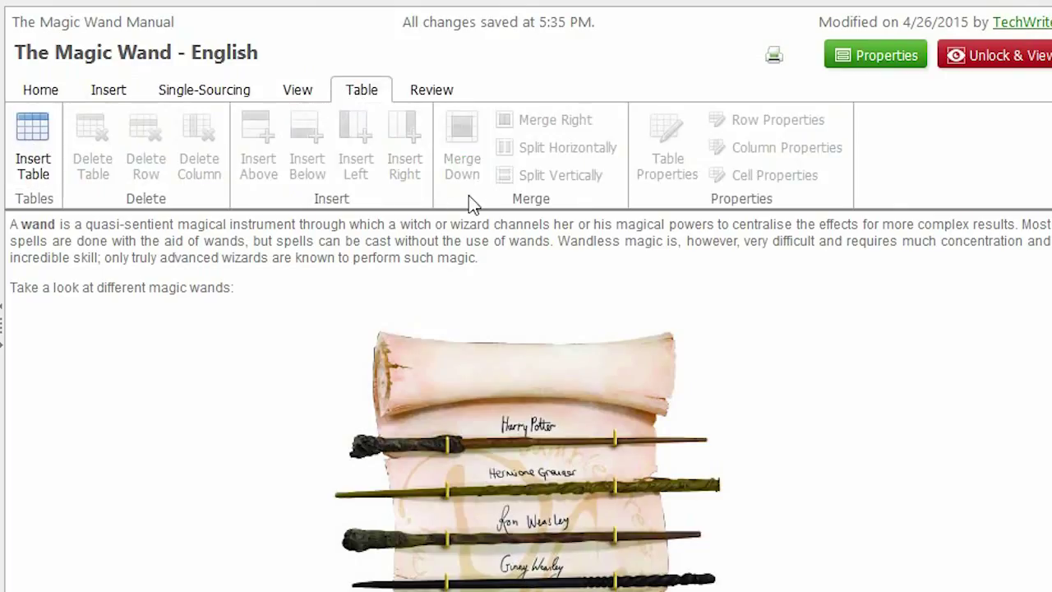
pyautogui.click(427, 93)
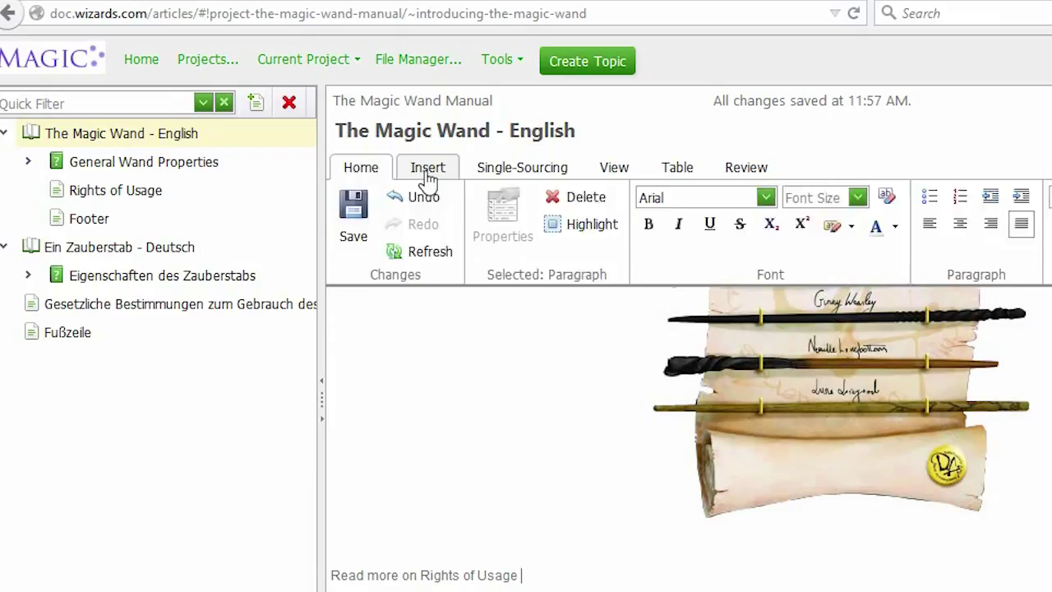
# Start a new Topic link that targets the Rights of Usage topic.
pyautogui.click(427, 169)
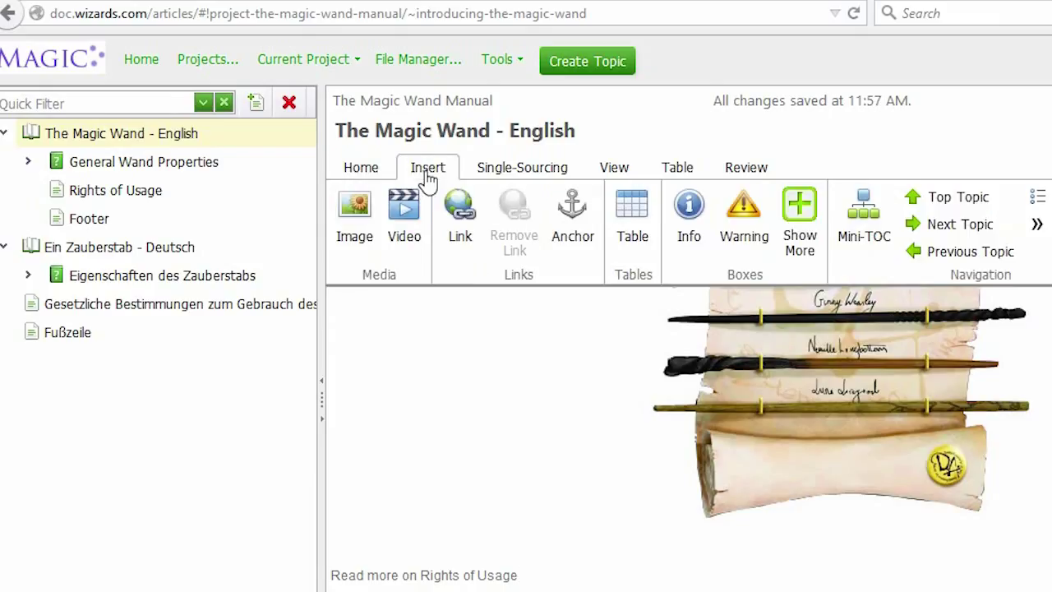
pyautogui.click(462, 231)
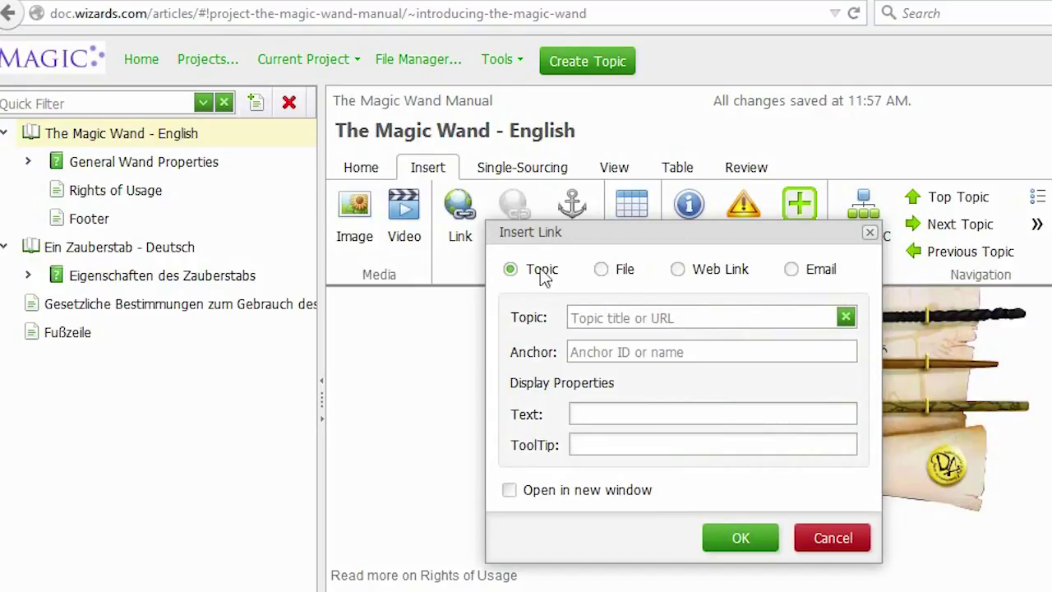
pyautogui.click(602, 317)
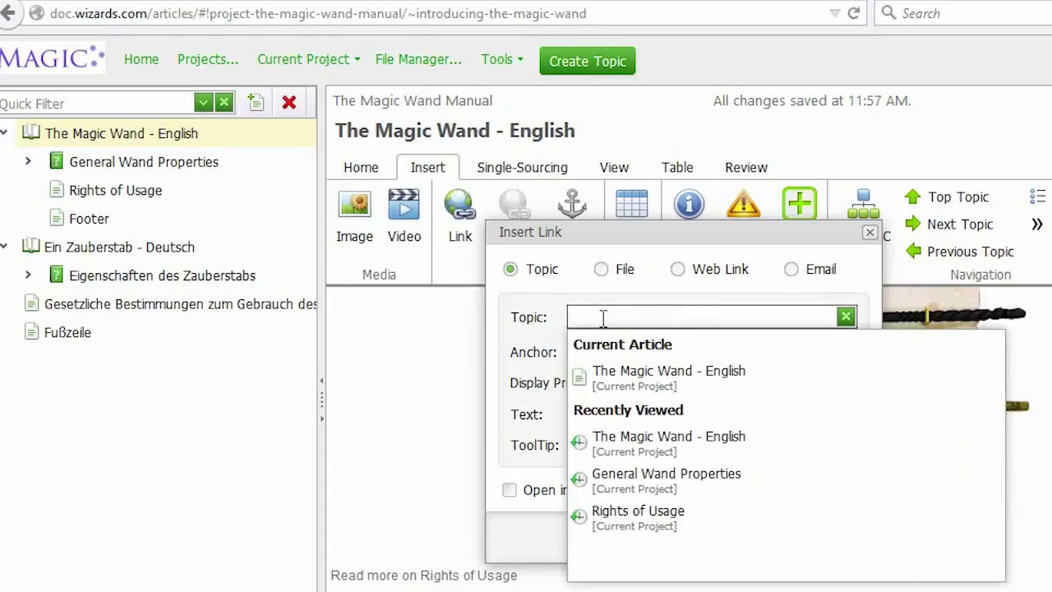
pyautogui.write('rig')
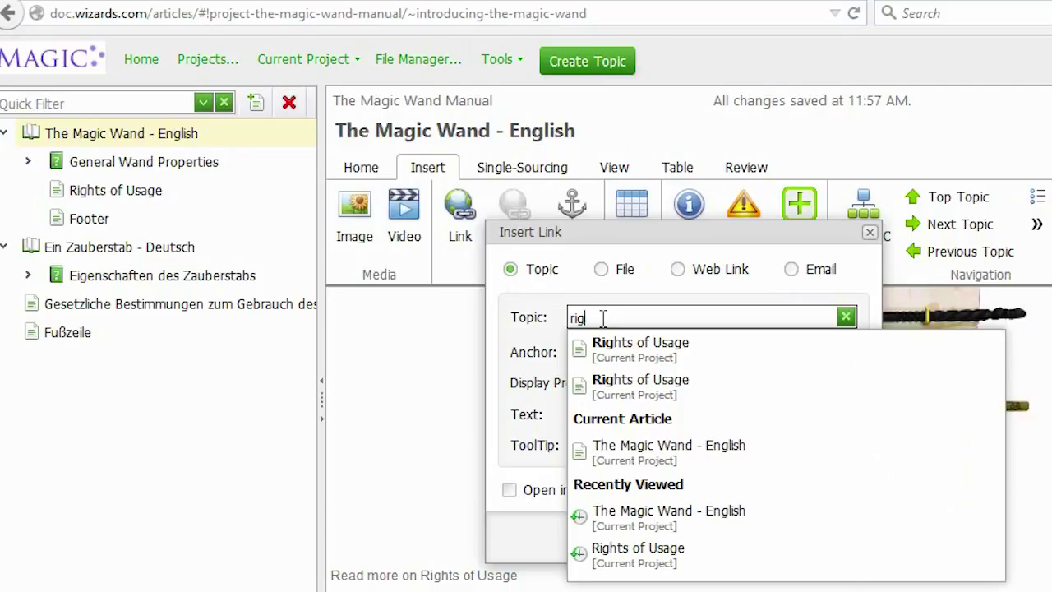
pyautogui.click(639, 352)
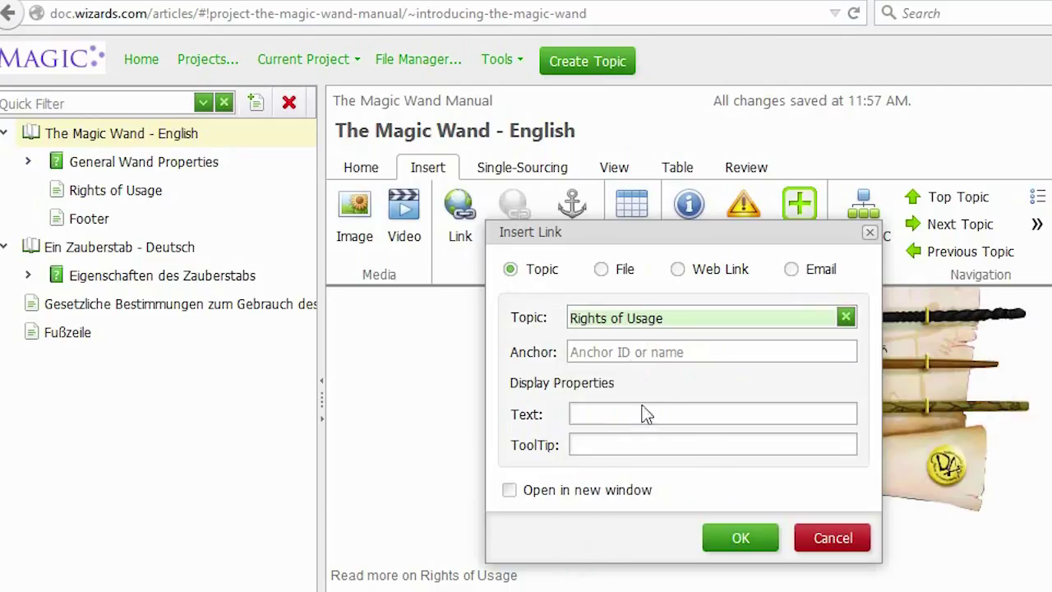
# Give the link the text 'here.' and the tooltip 'Rights of Usage'.
pyautogui.click(644, 414)
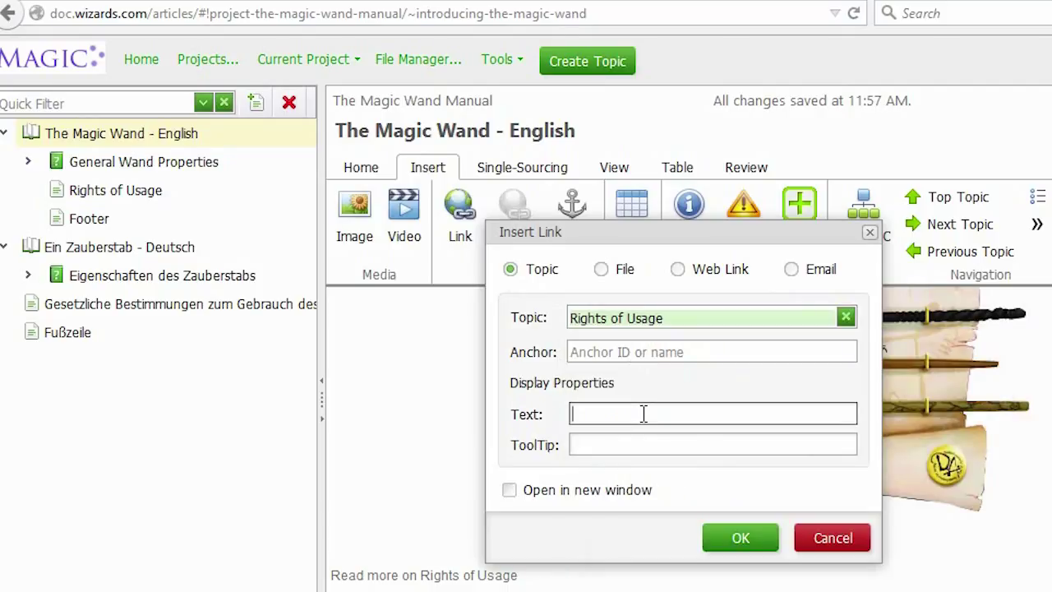
pyautogui.write('here.')
pyautogui.click(633, 444)
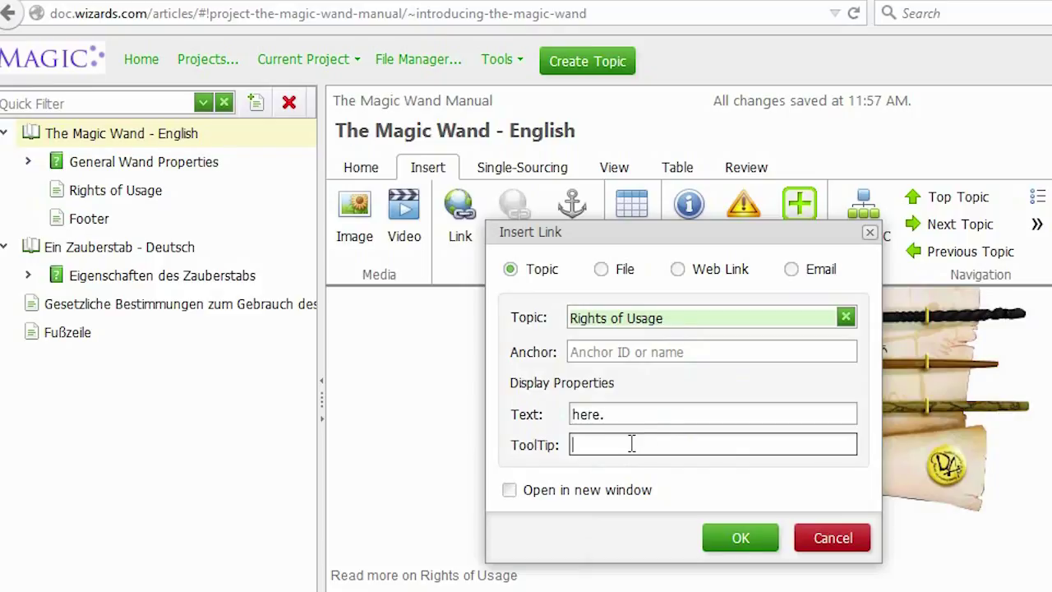
pyautogui.write('Rights of Usage')
# Insert the 'here.' link and confirm in view mode that it opens Rights of Usage.
pyautogui.click(738, 538)
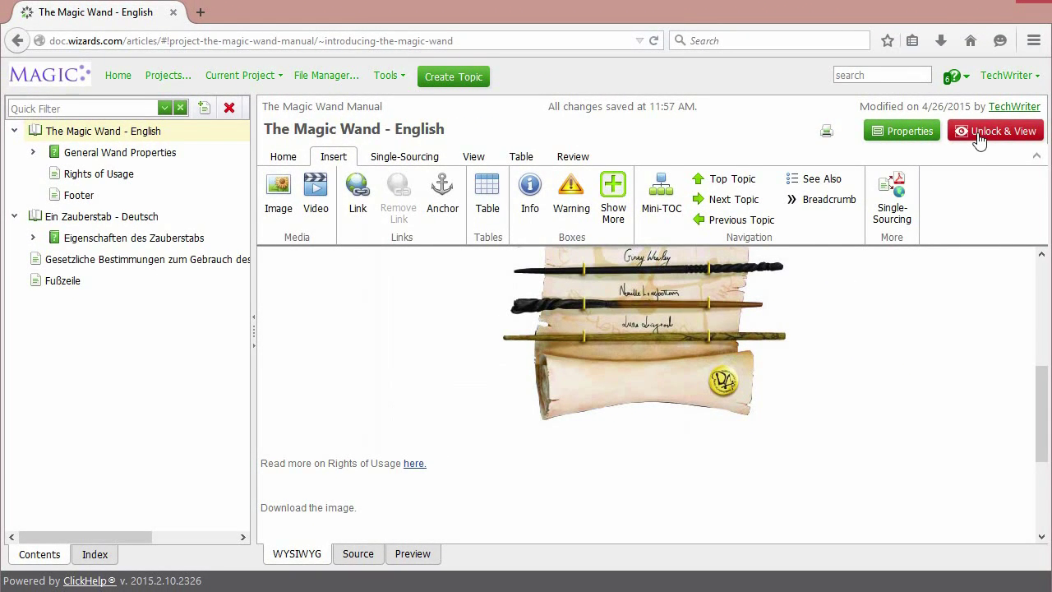
pyautogui.click(978, 140)
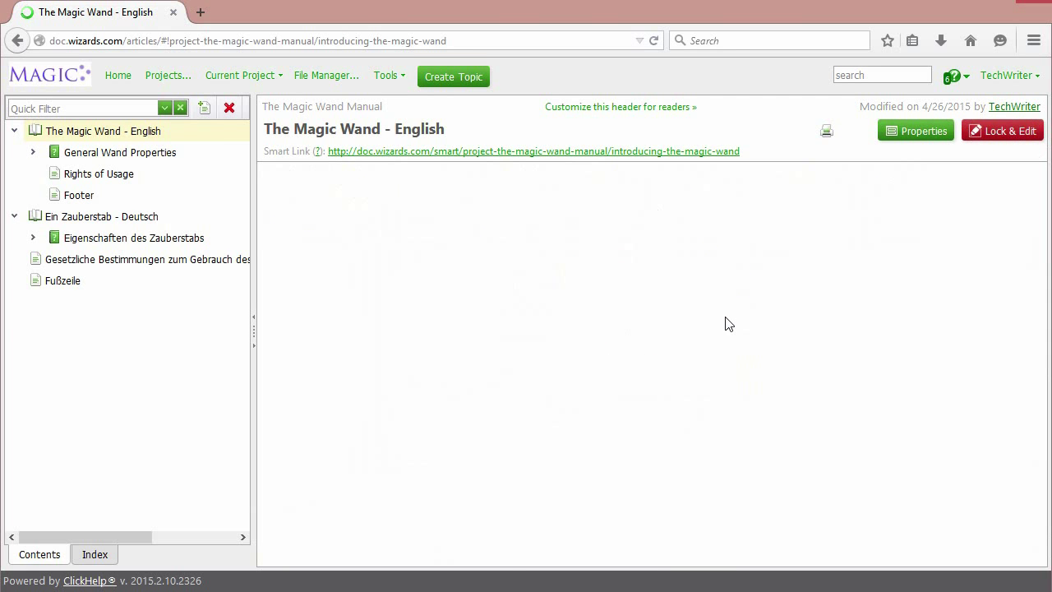
pyautogui.scroll(-5, 725, 324)
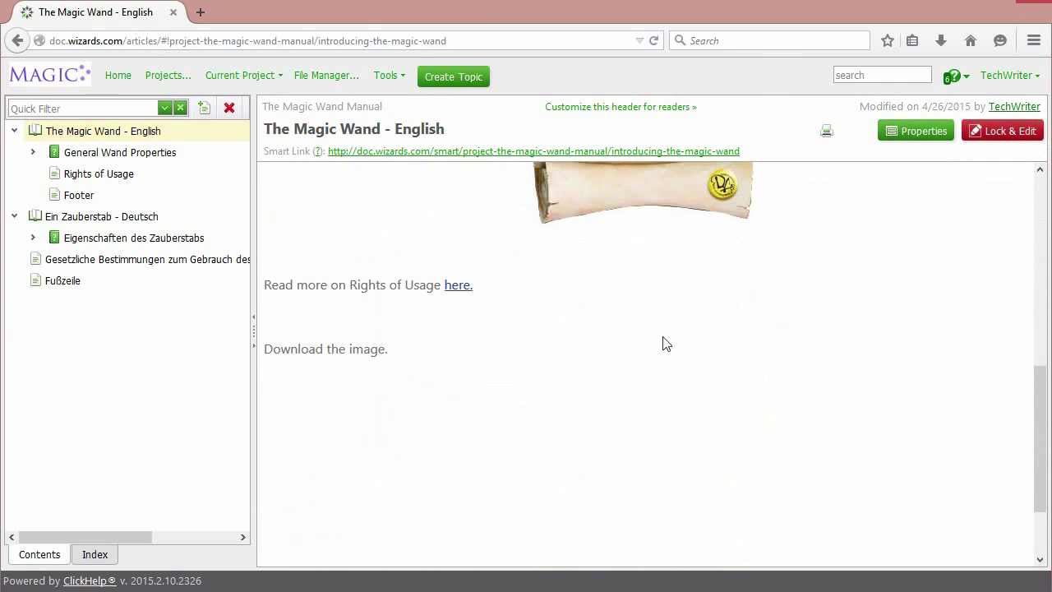
pyautogui.click(462, 286)
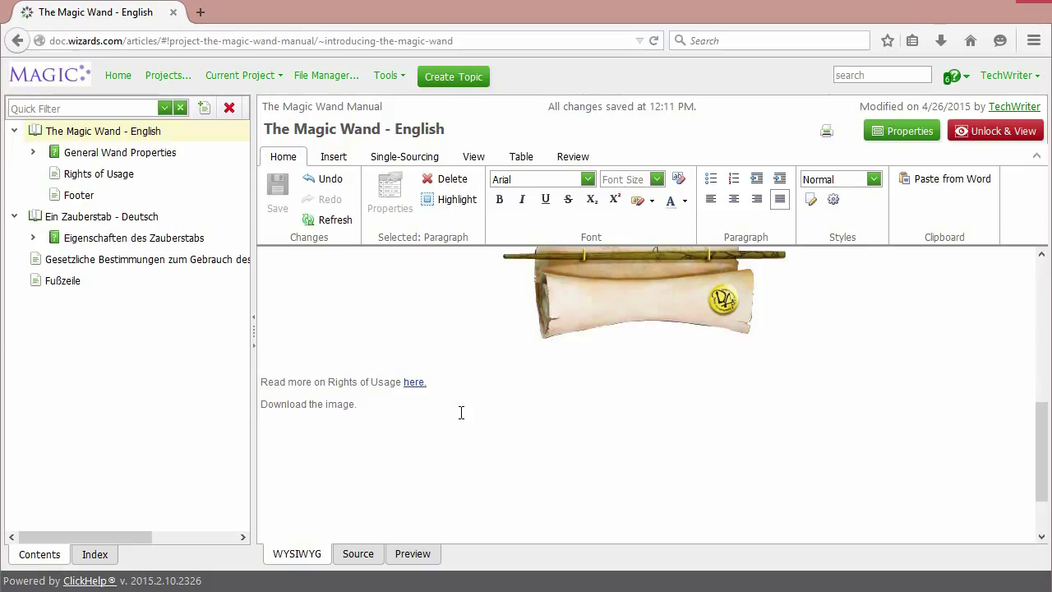
# Start a File link on the word 'image', with link text and tooltip 'image'.
pyautogui.doubleClick(341, 404)
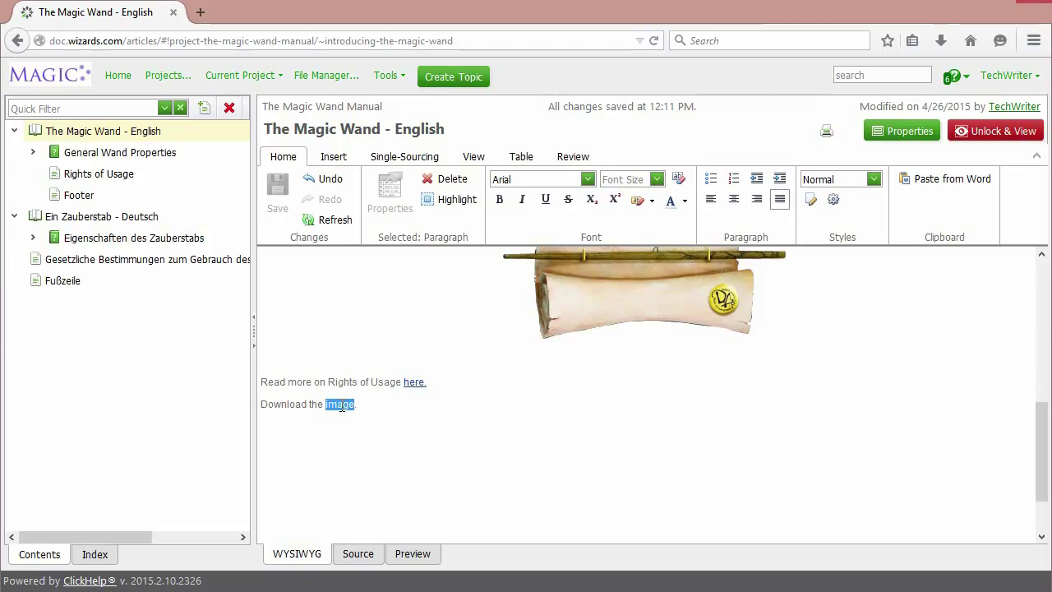
pyautogui.click(333, 156)
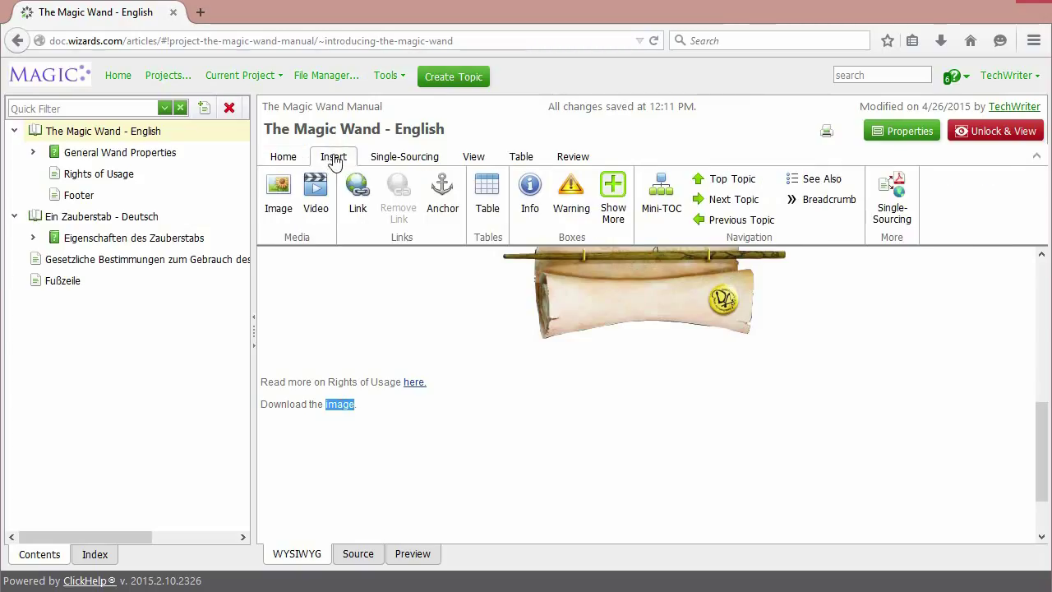
pyautogui.click(359, 209)
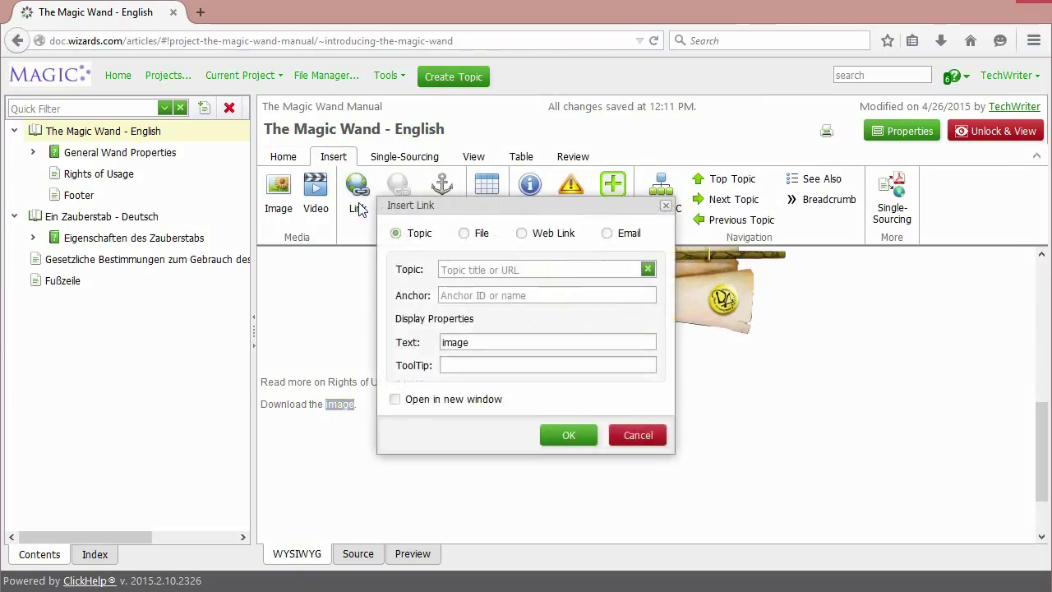
pyautogui.click(464, 233)
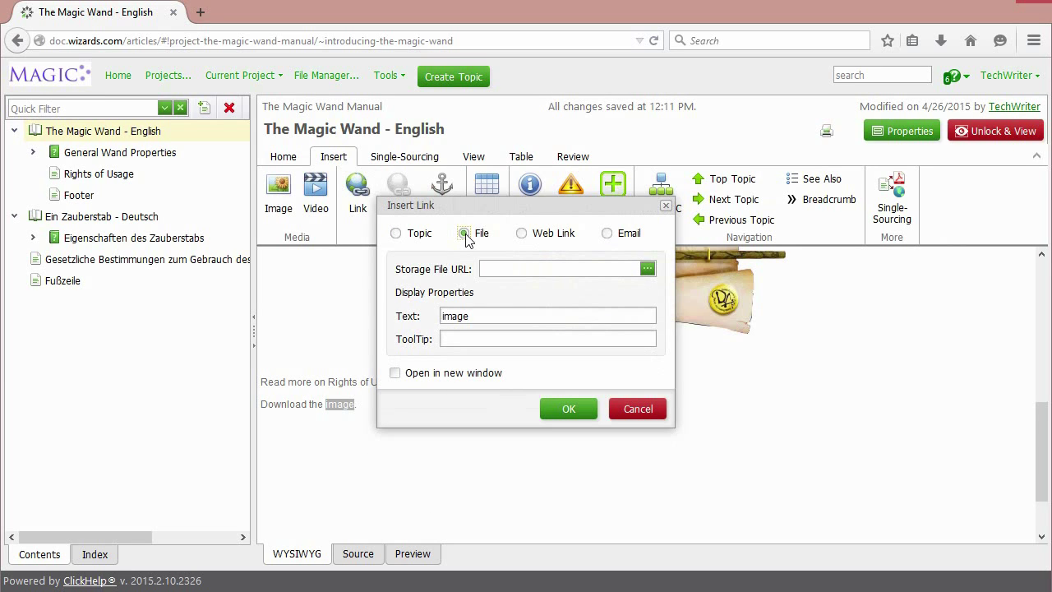
pyautogui.moveTo(468, 317); pyautogui.dragTo(430, 317)
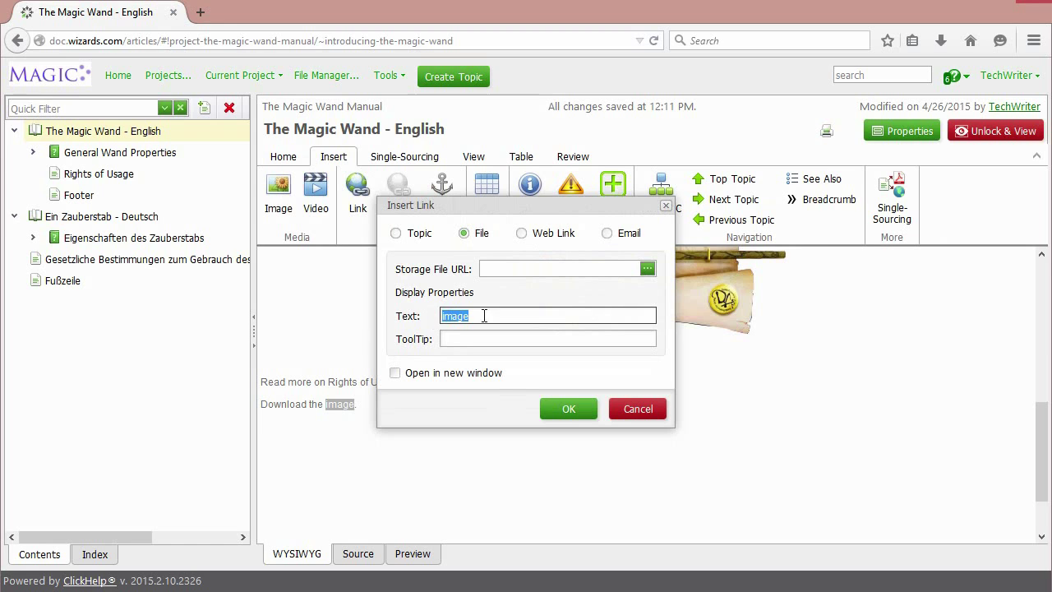
pyautogui.click(476, 339)
pyautogui.write('image')
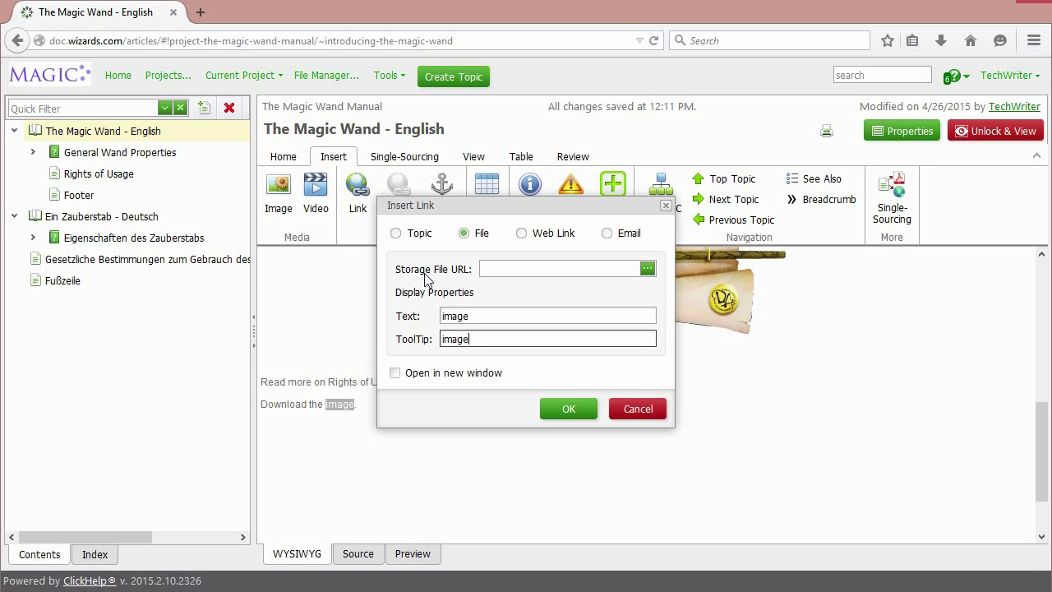
# Link it to 1584639.jpg in project-the-magic-wand-manual, insert it, and add the closing period.
pyautogui.click(648, 268)
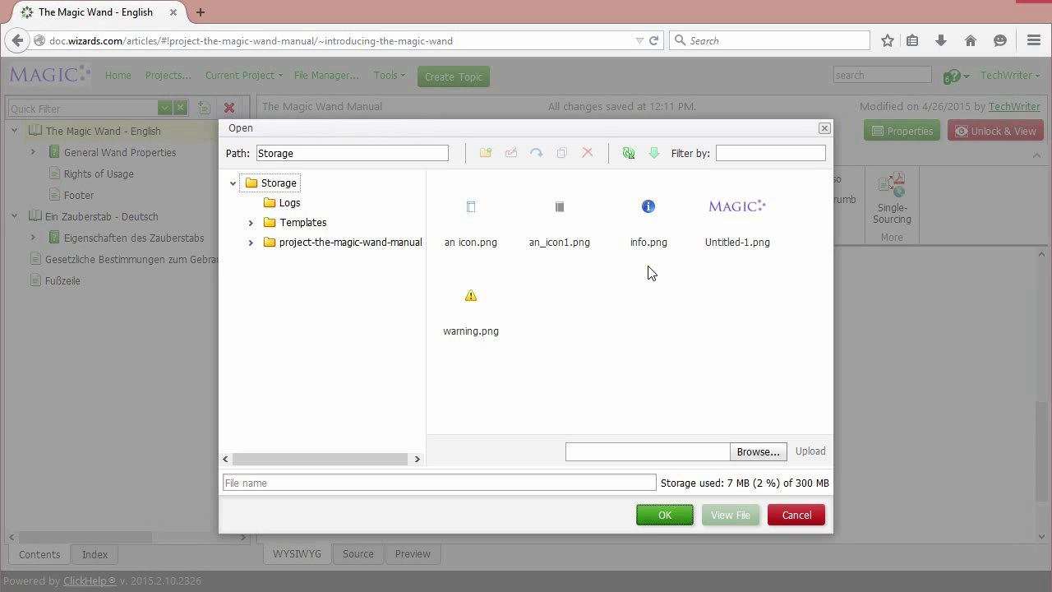
pyautogui.click(393, 243)
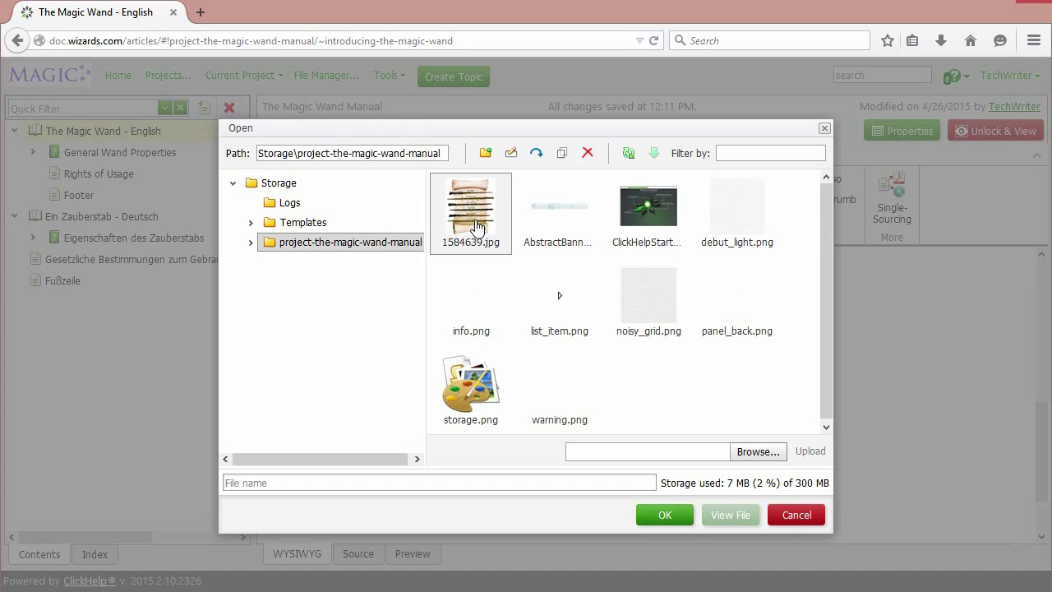
pyautogui.click(477, 230)
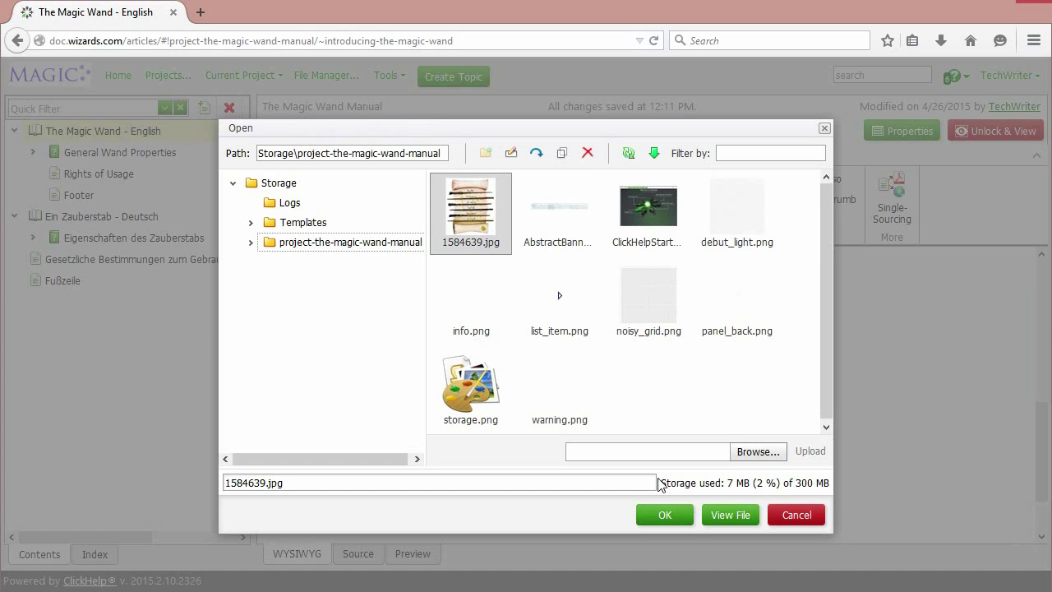
pyautogui.click(666, 517)
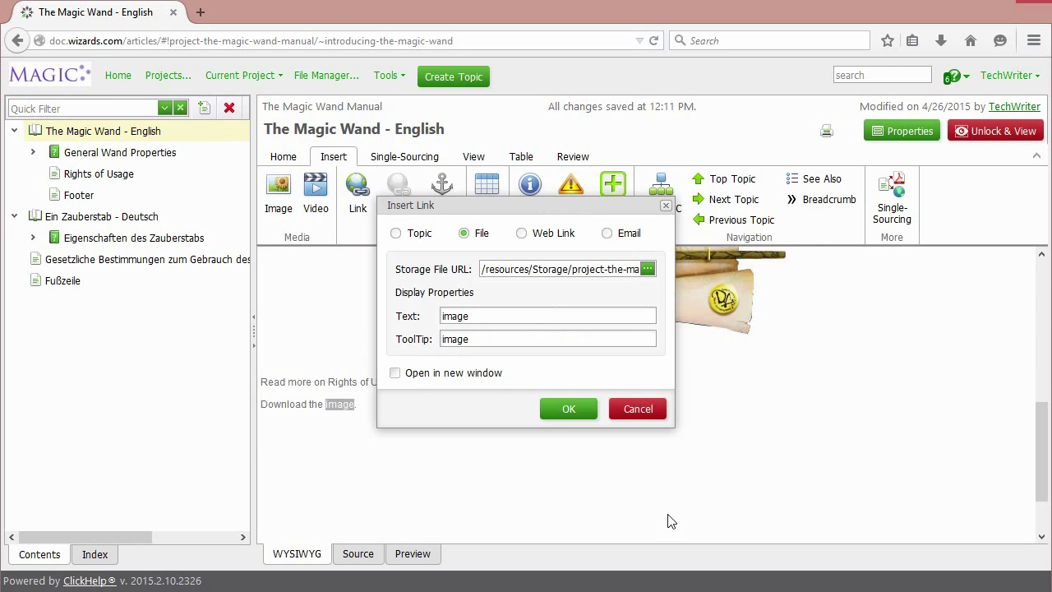
pyautogui.click(567, 415)
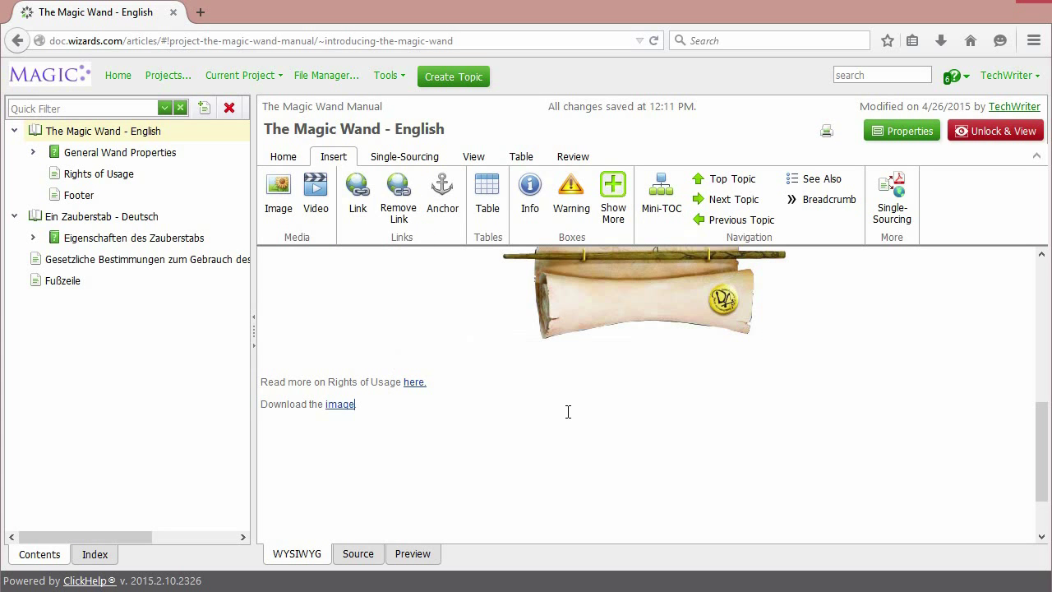
pyautogui.click(374, 405)
pyautogui.write('.')
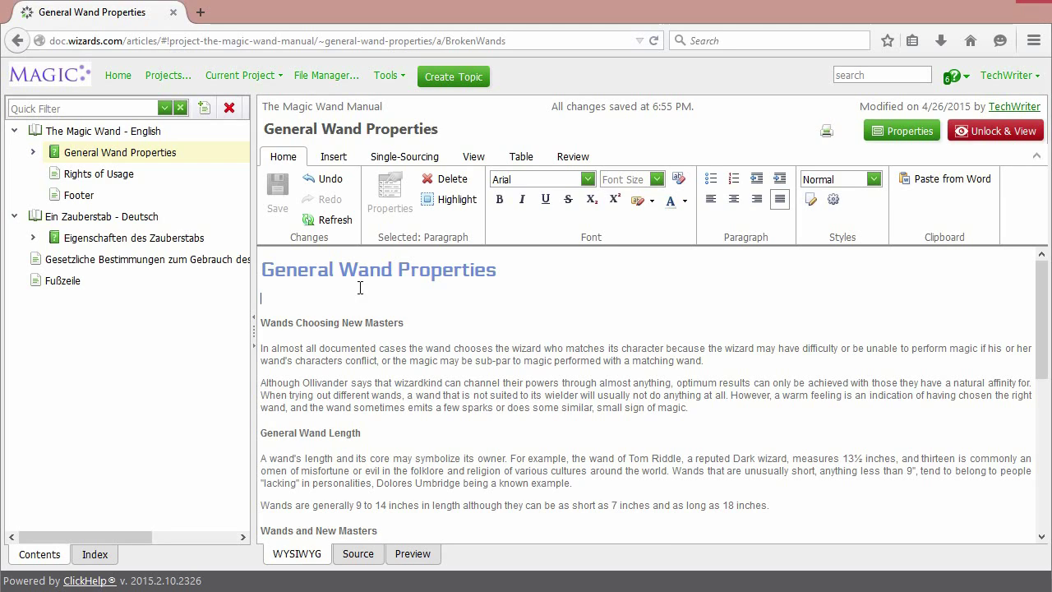
# Insert an anchor named BrokenWands, without a space, right after the Broken Wands heading.
pyautogui.click(359, 287)
pyautogui.scroll(-4, 369, 302)
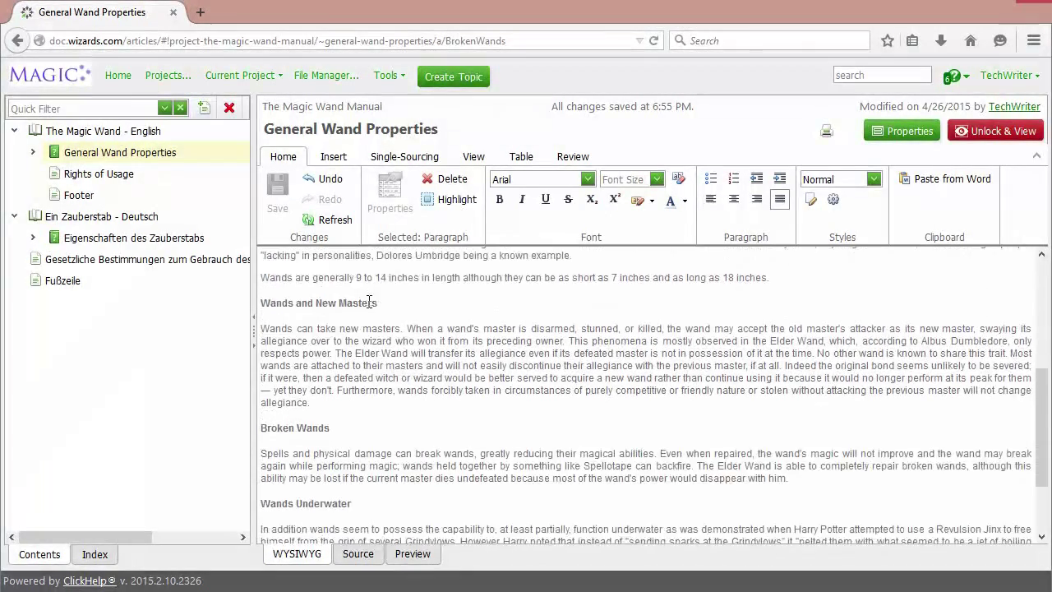
pyautogui.click(351, 374)
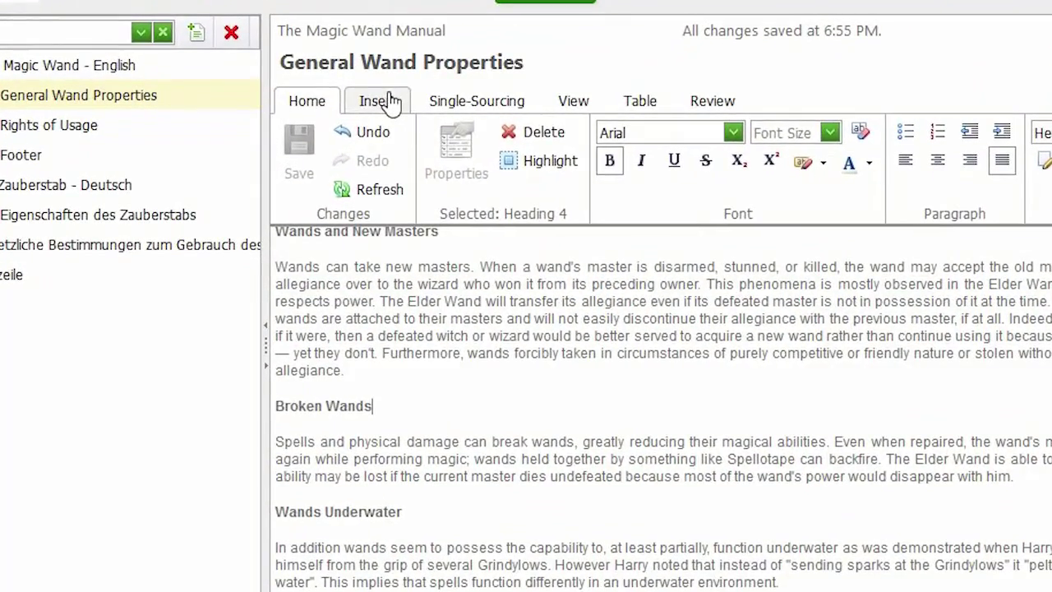
pyautogui.click(390, 101)
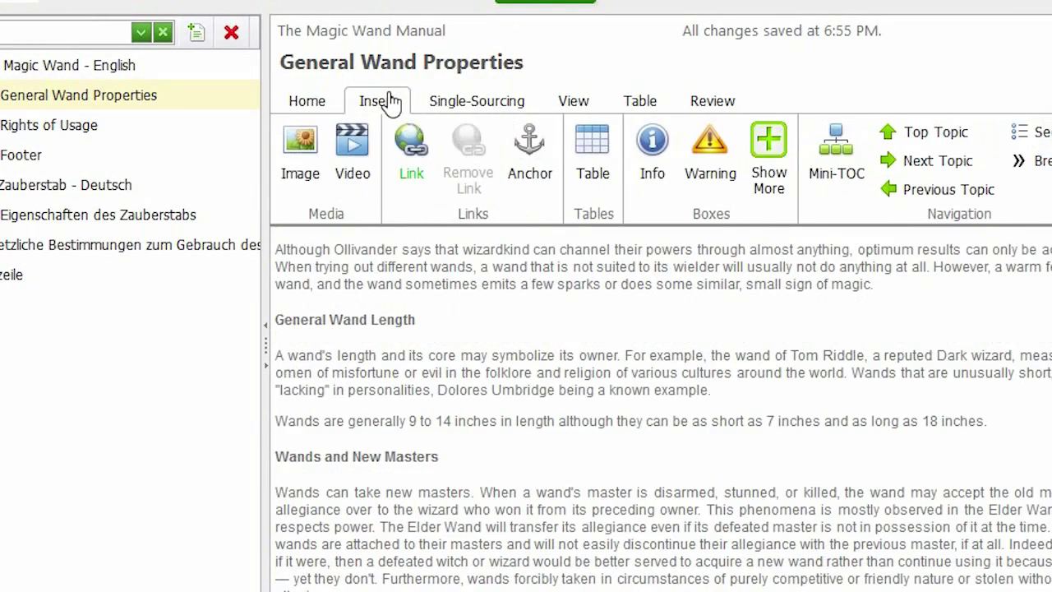
pyautogui.click(531, 165)
pyautogui.click(625, 328)
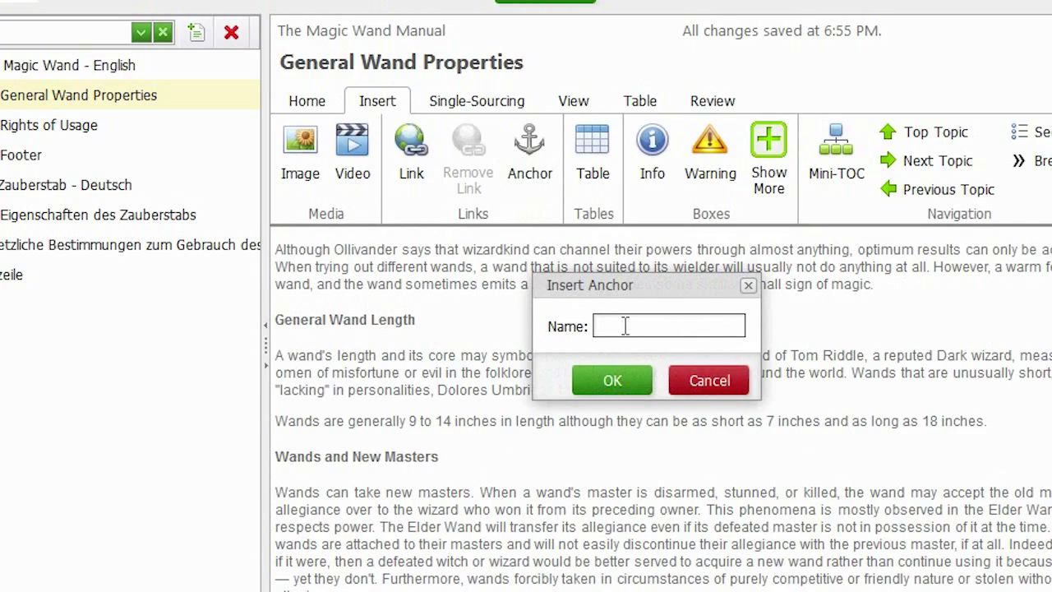
pyautogui.write('Broken Wands')
pyautogui.click(645, 326)
pyautogui.press('BackSpace')
pyautogui.click(617, 381)
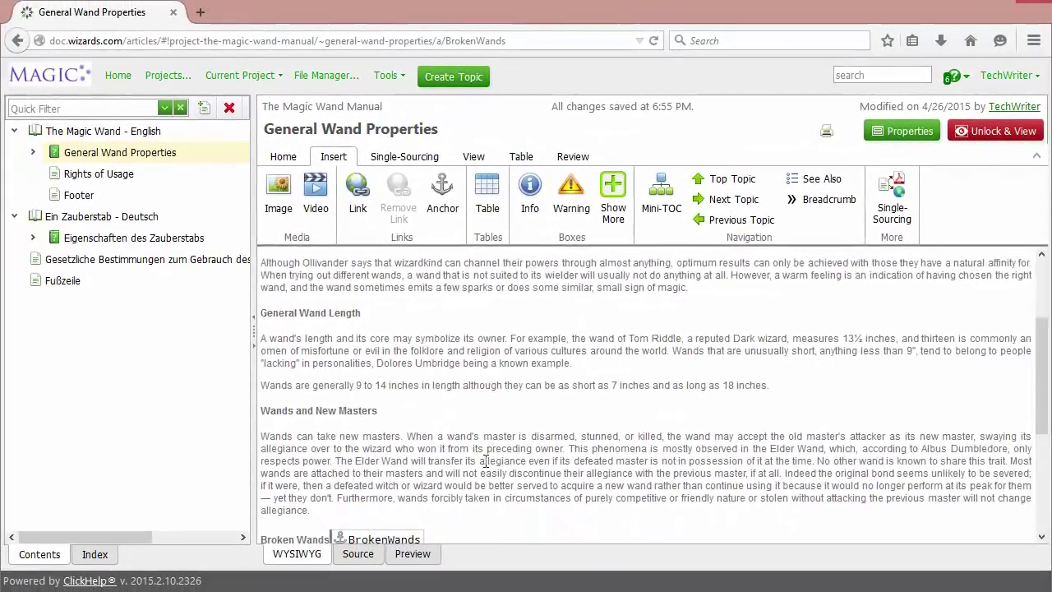
# Place the caret on the empty line below the topic title.
pyautogui.scroll(-2, 485, 460)
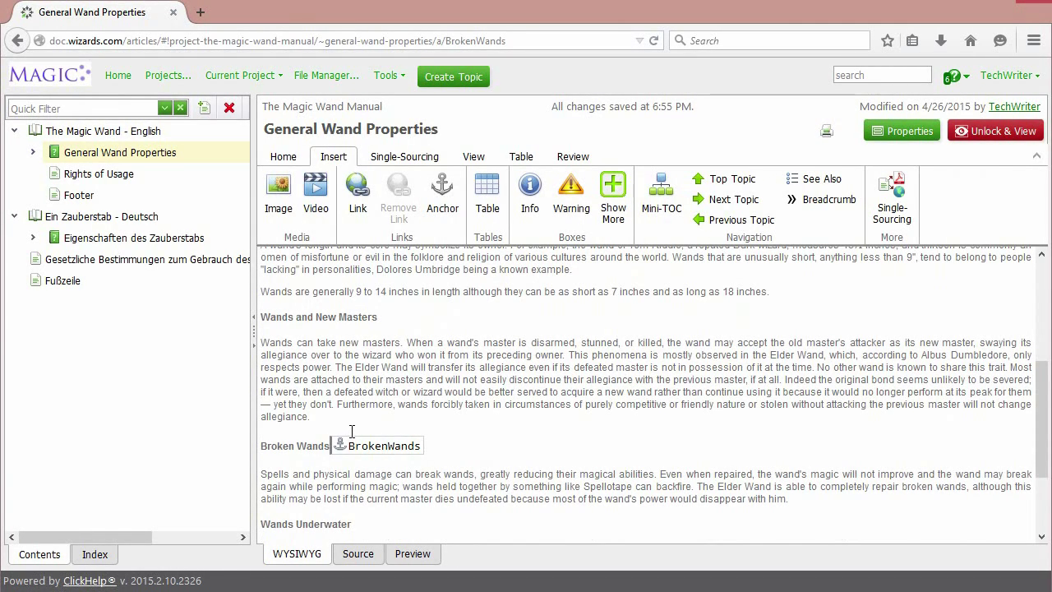
pyautogui.scroll(5, 352, 427)
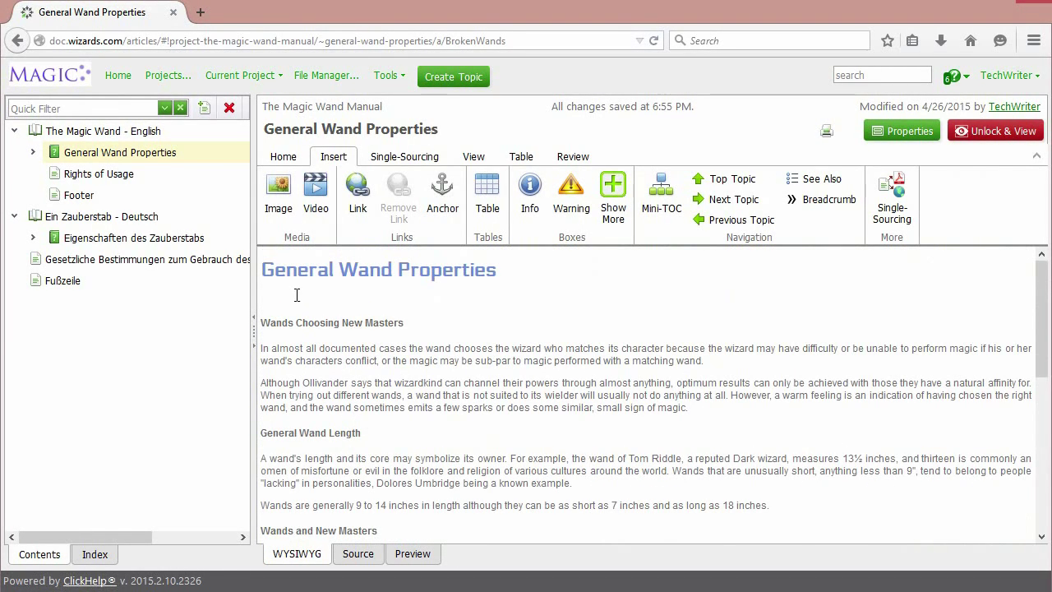
pyautogui.click(296, 294)
# Insert a link to anchor BrokenWands with text and tooltip 'Broken Wands'.
pyautogui.click(359, 197)
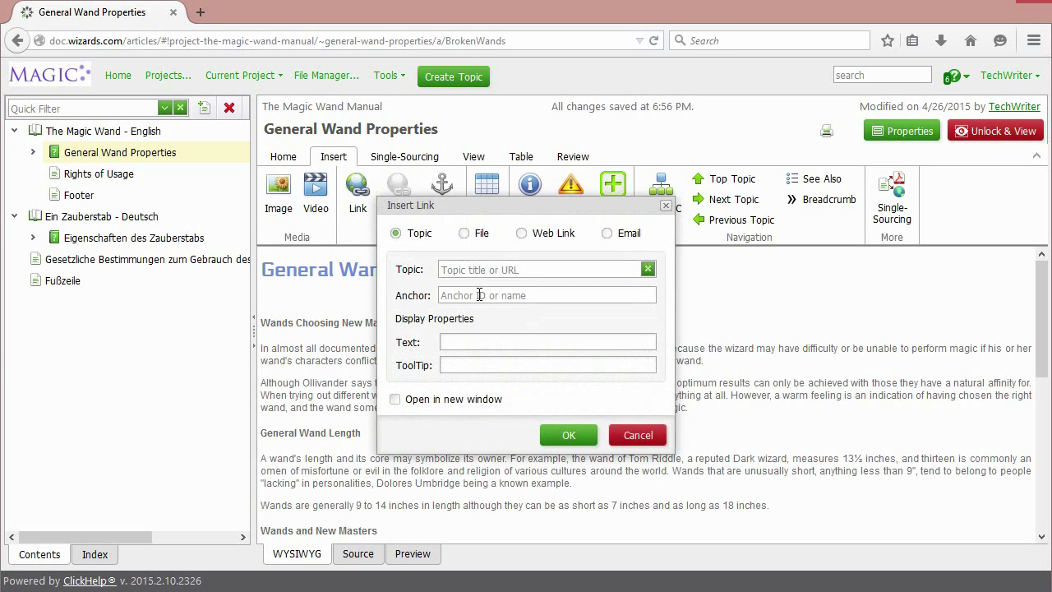
pyautogui.click(480, 295)
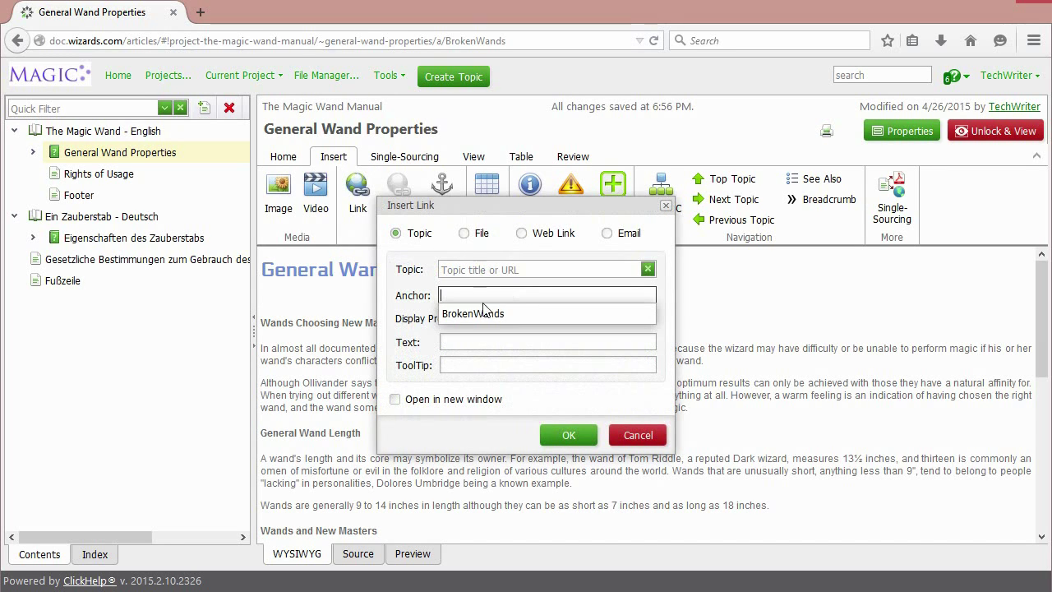
pyautogui.click(496, 315)
pyautogui.click(492, 346)
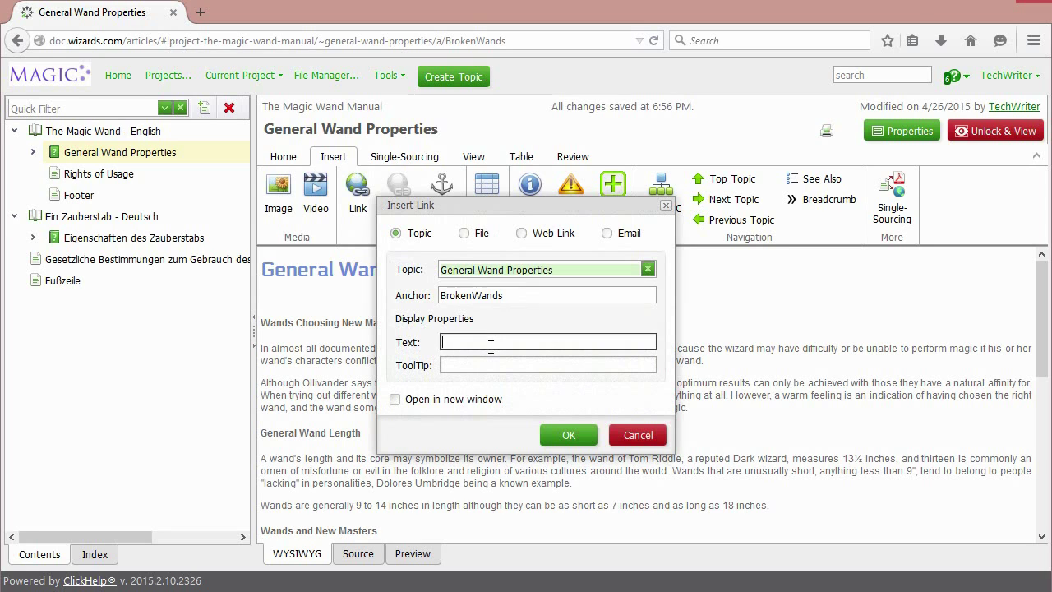
pyautogui.write('Broken Wands')
pyautogui.click(497, 365)
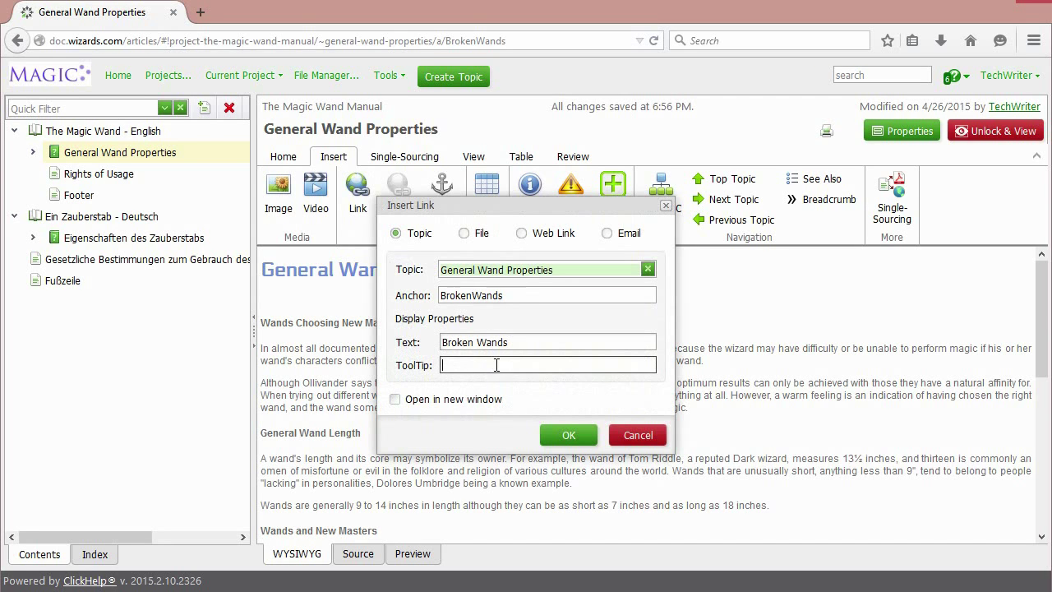
pyautogui.write('Broken Wands')
pyautogui.click(569, 435)
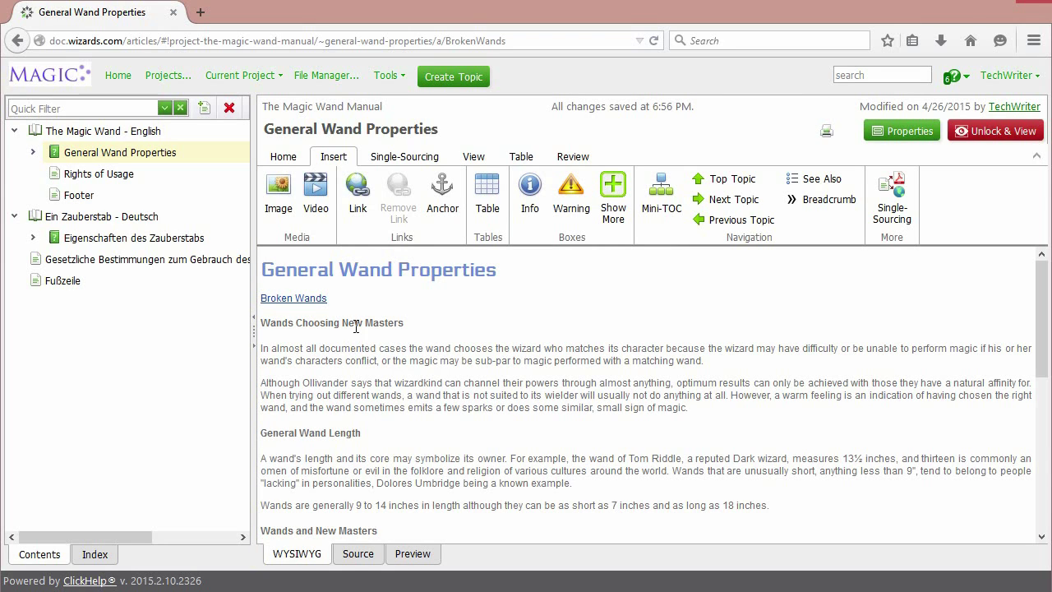
# Switch to view mode and follow the Broken Wands link to its section.
pyautogui.click(984, 133)
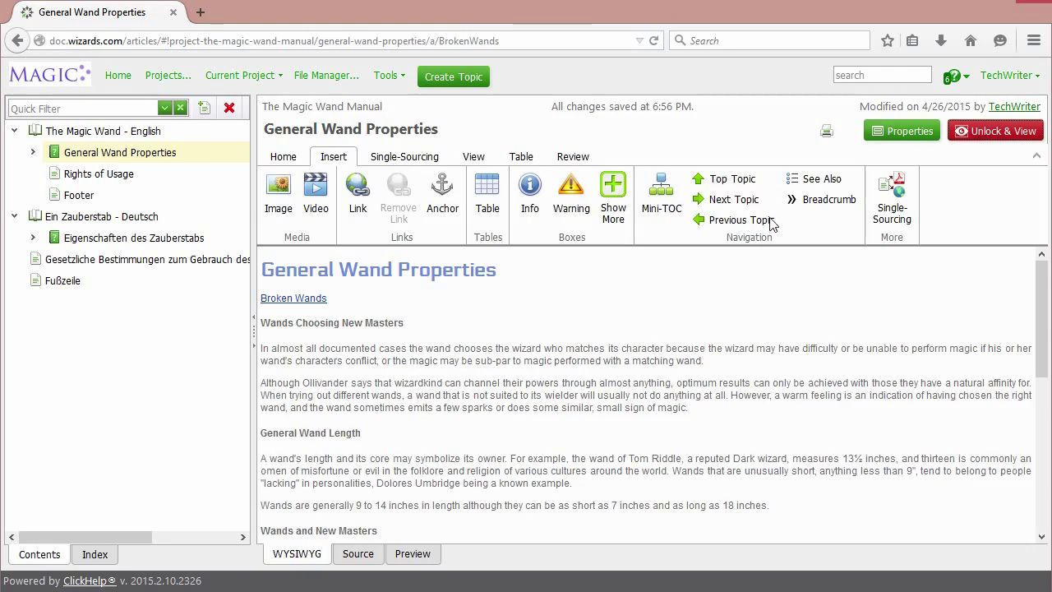
pyautogui.scroll(3, 598, 355)
pyautogui.scroll(4, 595, 356)
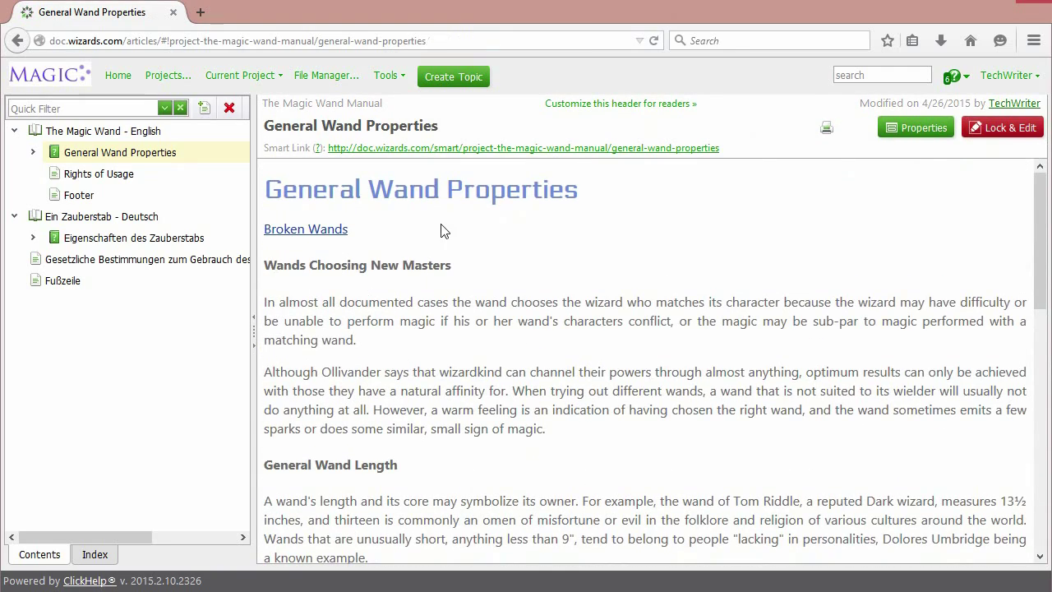
pyautogui.click(339, 231)
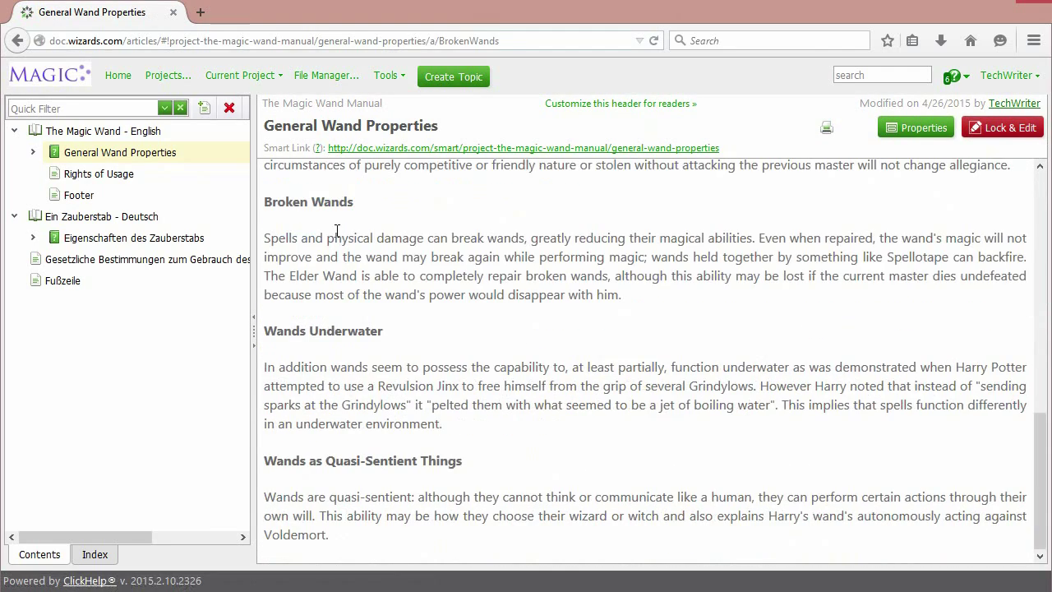